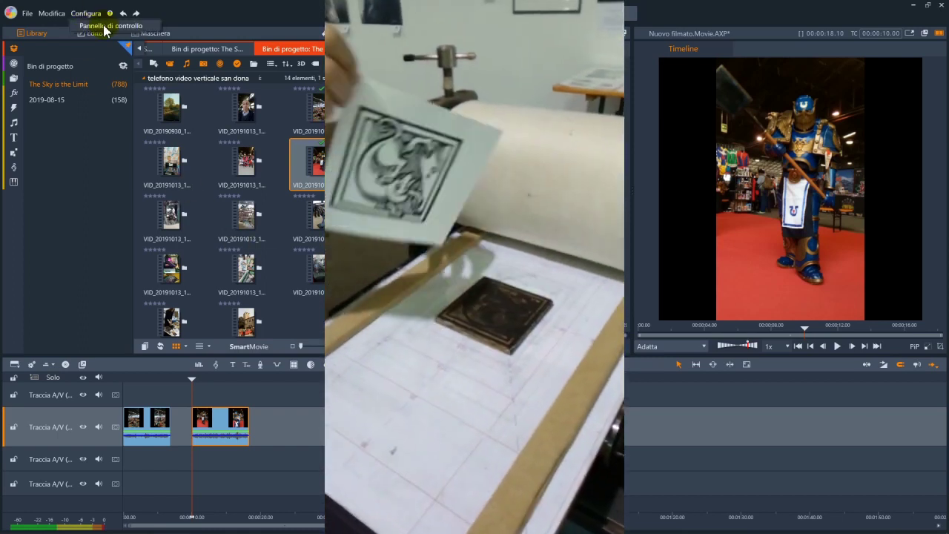
- Toggle the option to detect the format from the first clip in the movie project settings
left_click(84, 14)
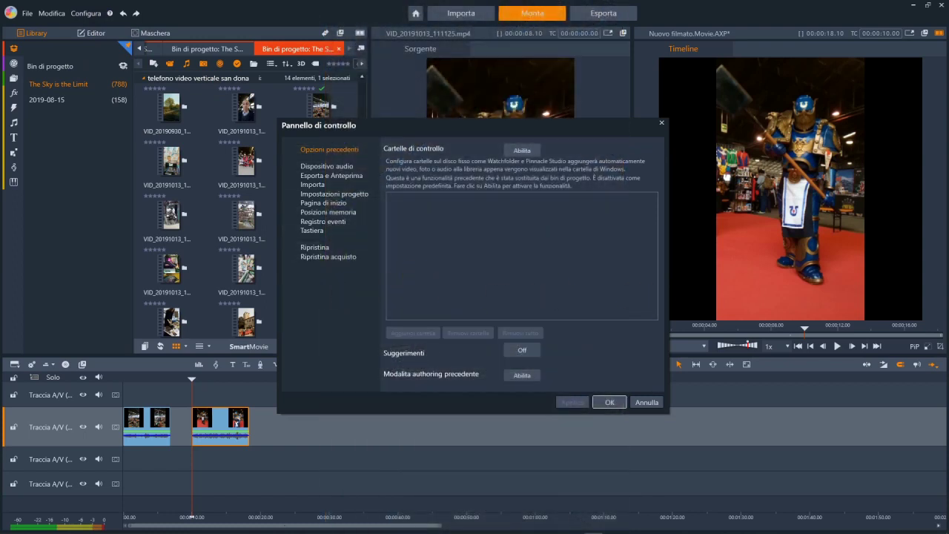
left_click(344, 195)
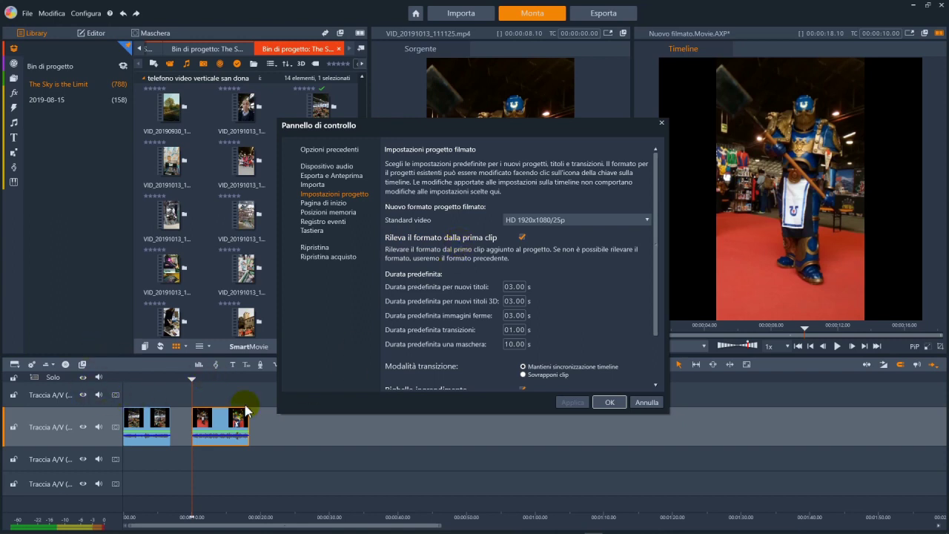
left_click(522, 238)
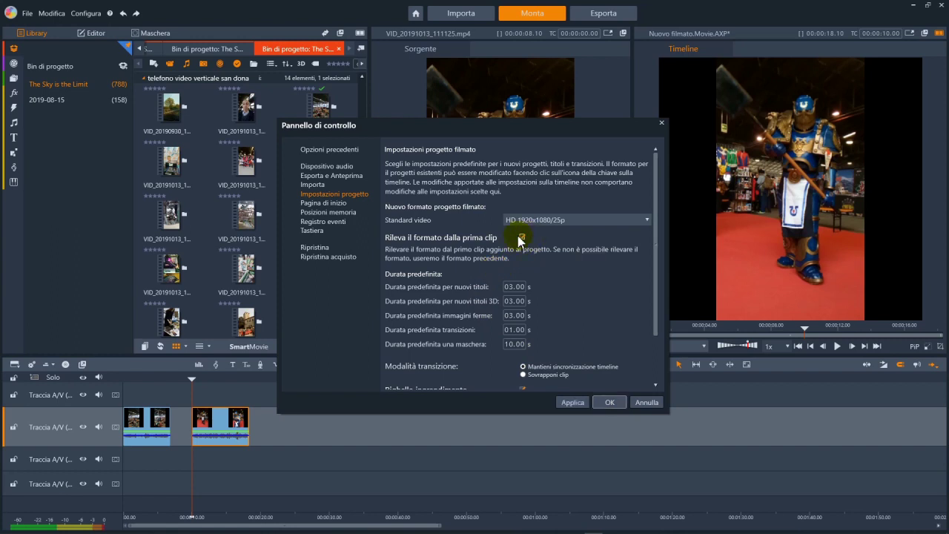
left_click(609, 402)
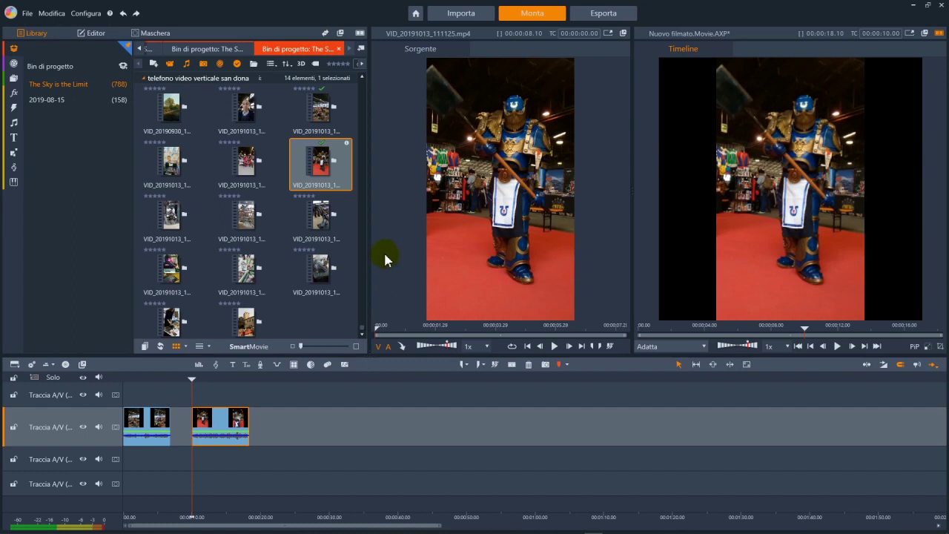
- Check the aspect-ratio formats offered in the timeline settings and cancel without applying a change
left_click(29, 366)
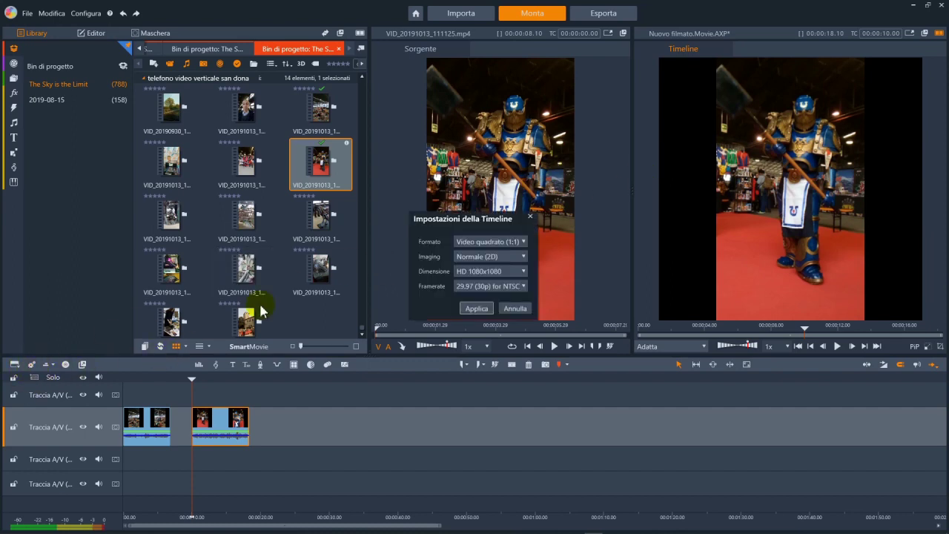
left_click(483, 243)
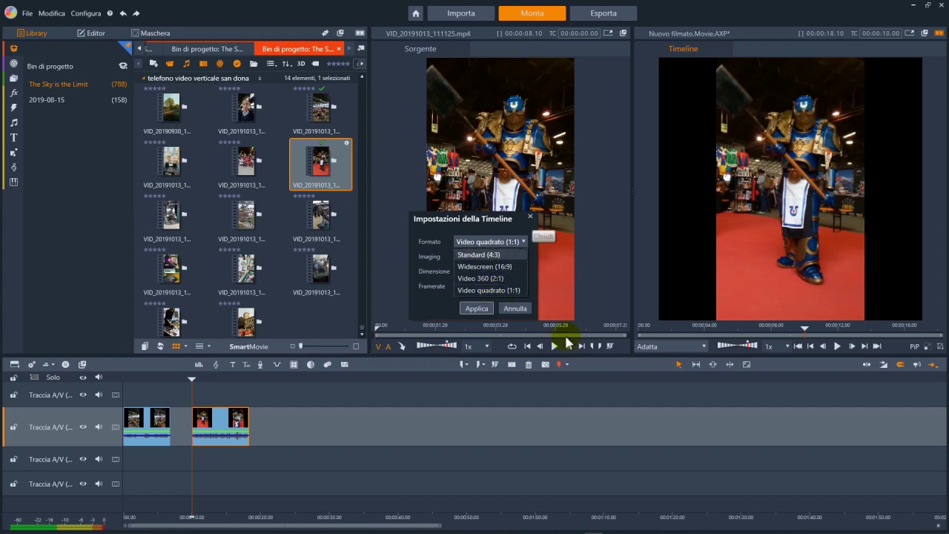
left_click(528, 307)
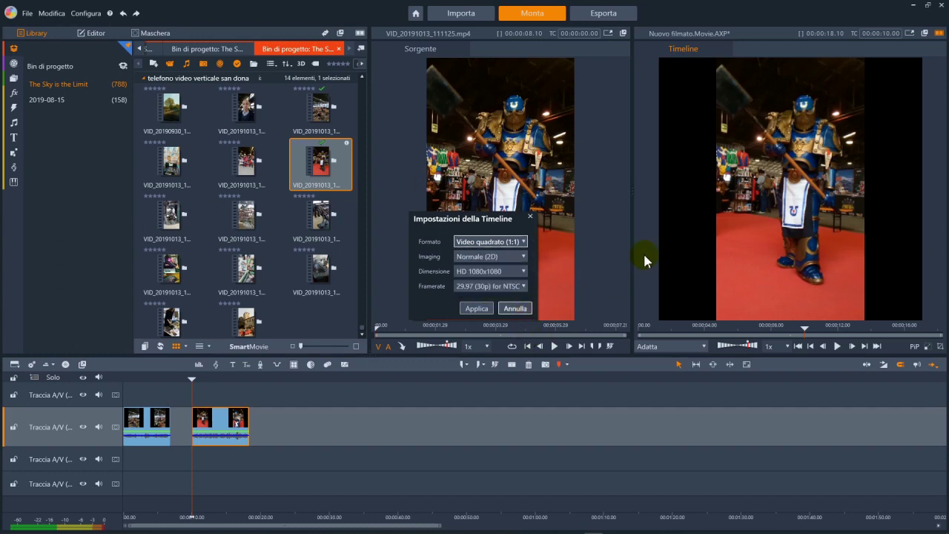
left_click(512, 307)
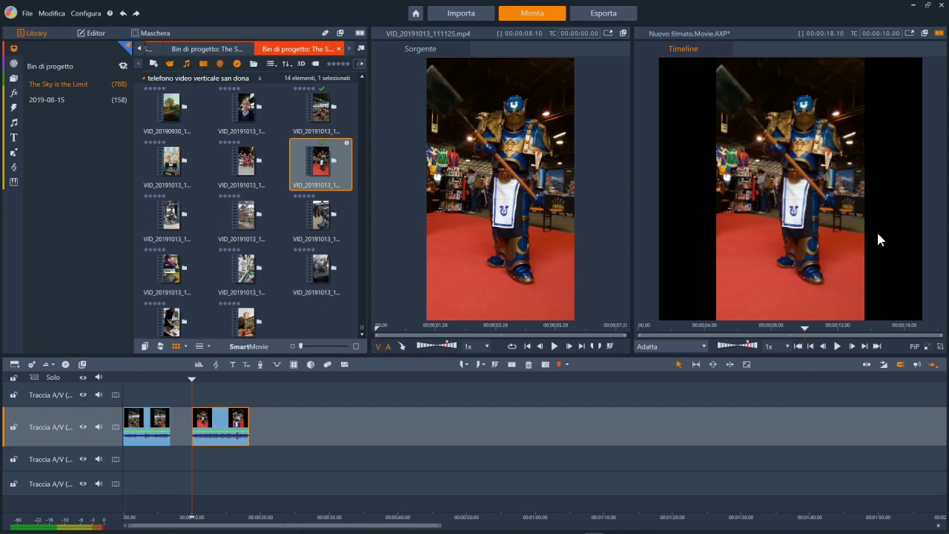
- Export the movie as quadrato-verticale.movie in H.264/AVC at a custom size of 720 x 1280, and close the destination folder window
left_click(751, 239)
left_click(607, 12)
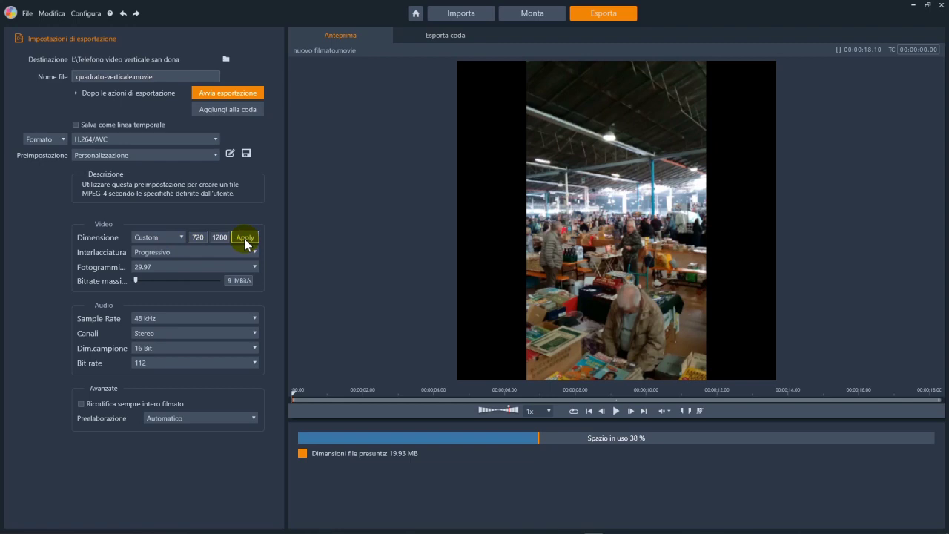
left_click(246, 94)
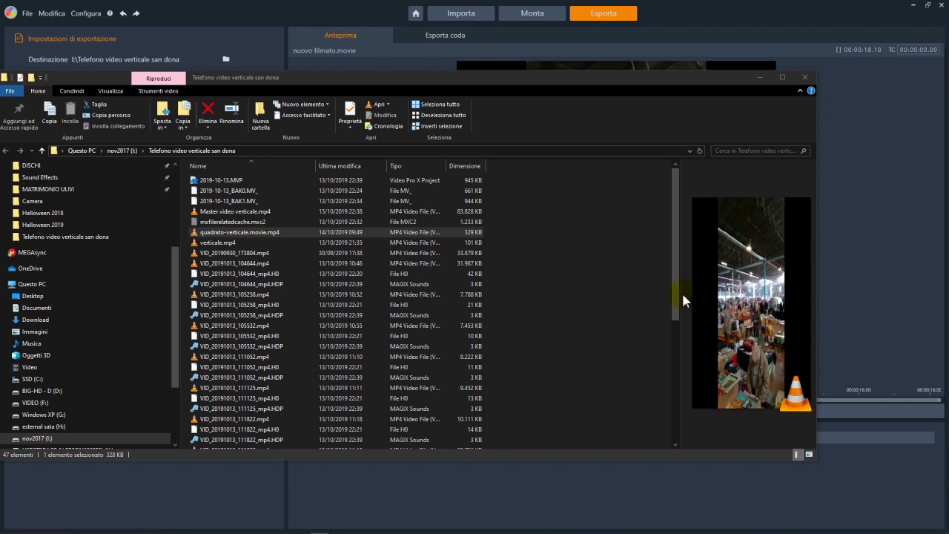
left_click(805, 77)
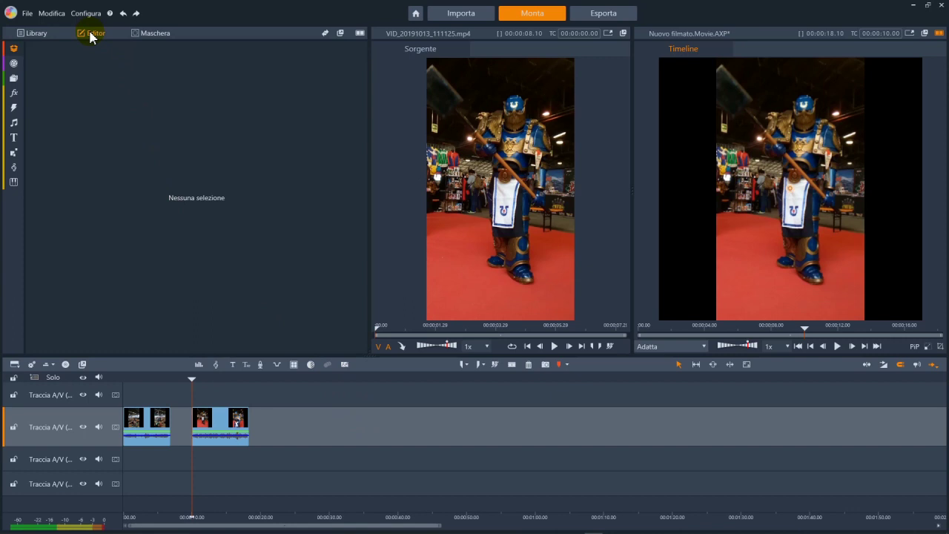
- Unlink the dimensions of the second timeline clip and stretch its horizontal size to 178.5
left_click(213, 417)
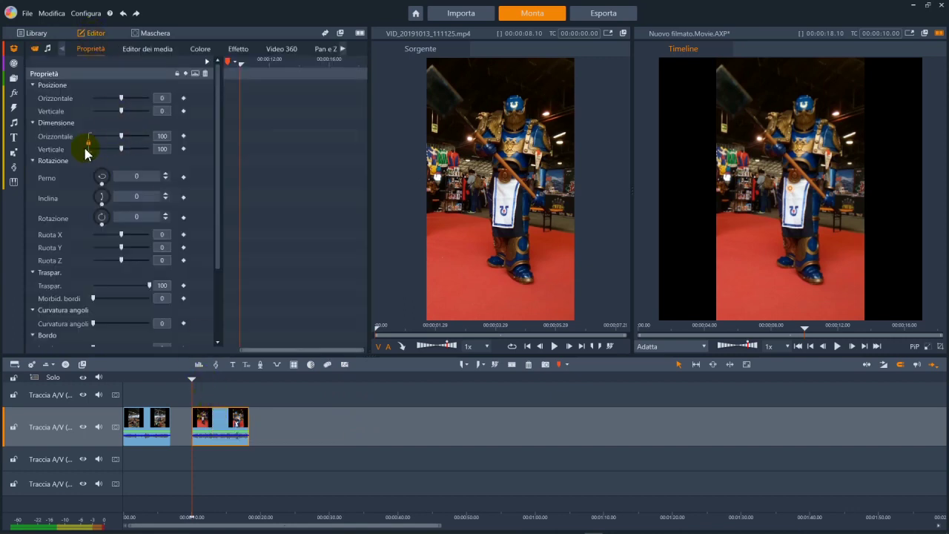
left_click(89, 142)
left_click_drag(123, 136, 152, 134)
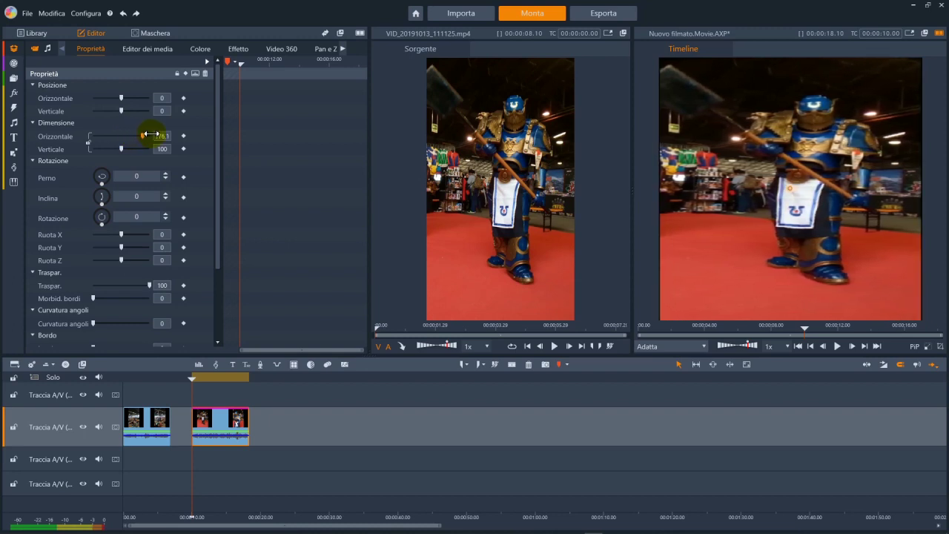
scroll(157, 138, "up", 3)
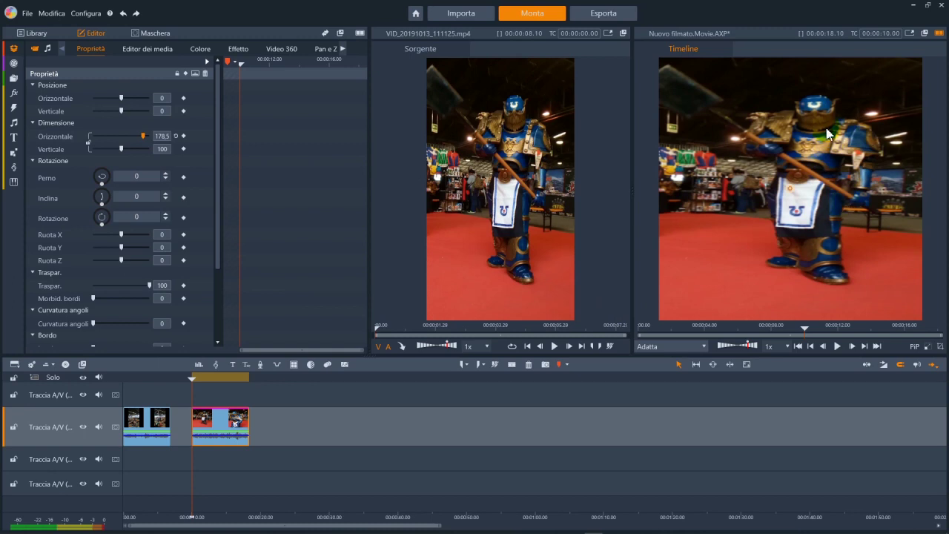
- Stop matching the export to the timeline and apply a custom video size of 720 x 1280
left_click(625, 14)
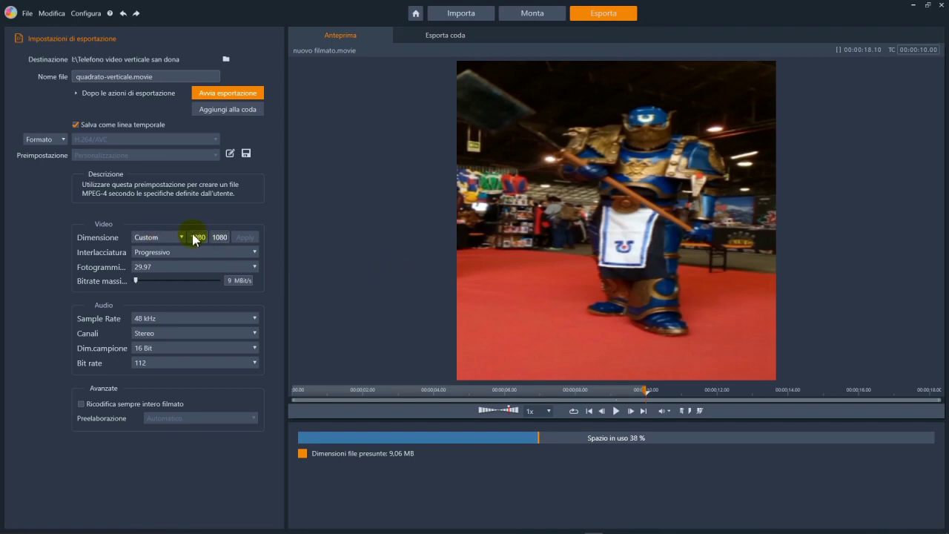
double_click(193, 237)
type("720")
left_click(230, 239)
type("1280")
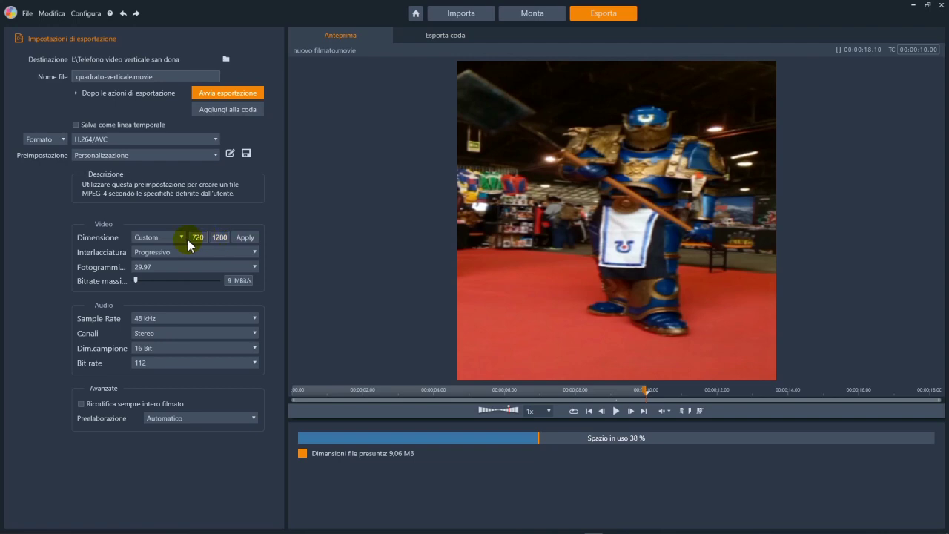
left_click(247, 239)
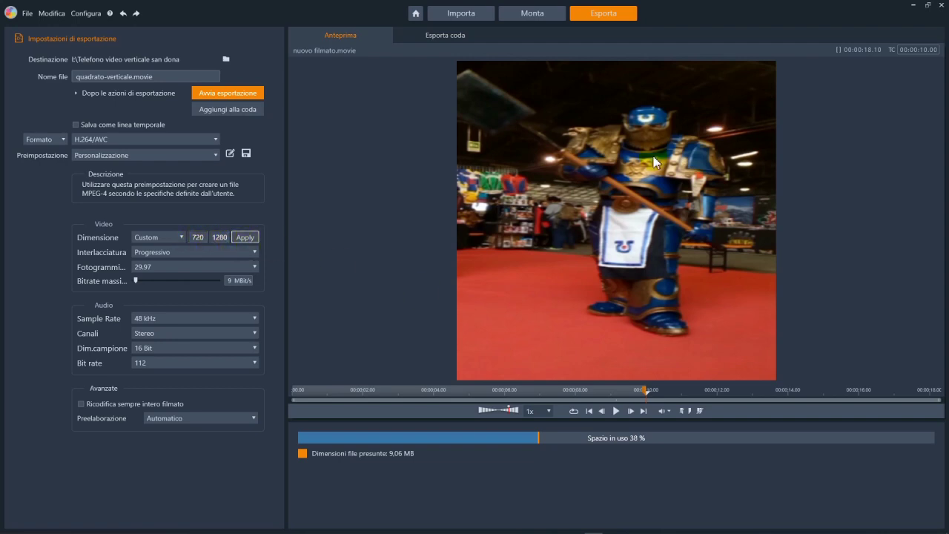
- Name the export file "prova 2.movie" and export the movie
left_click(566, 390)
left_click(126, 78)
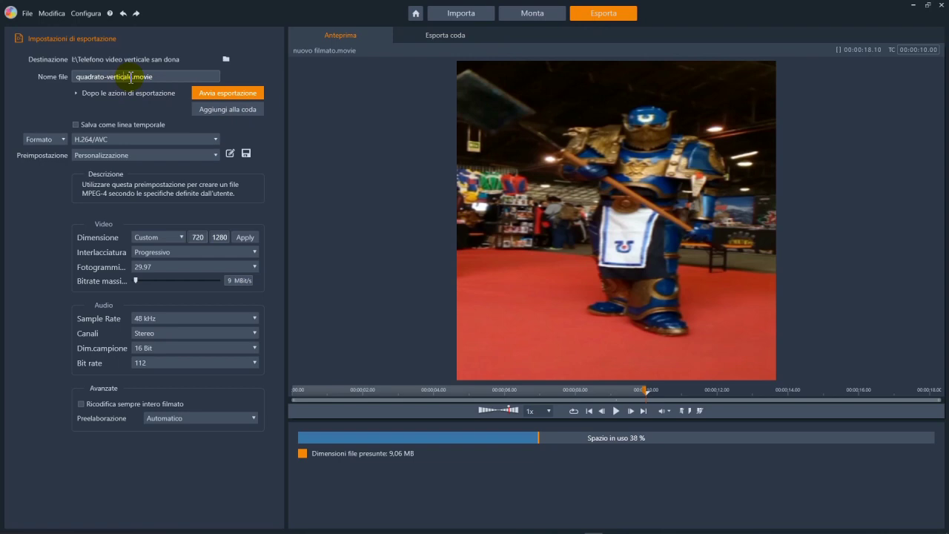
left_click_drag(132, 76, 65, 74)
type("provia 2")
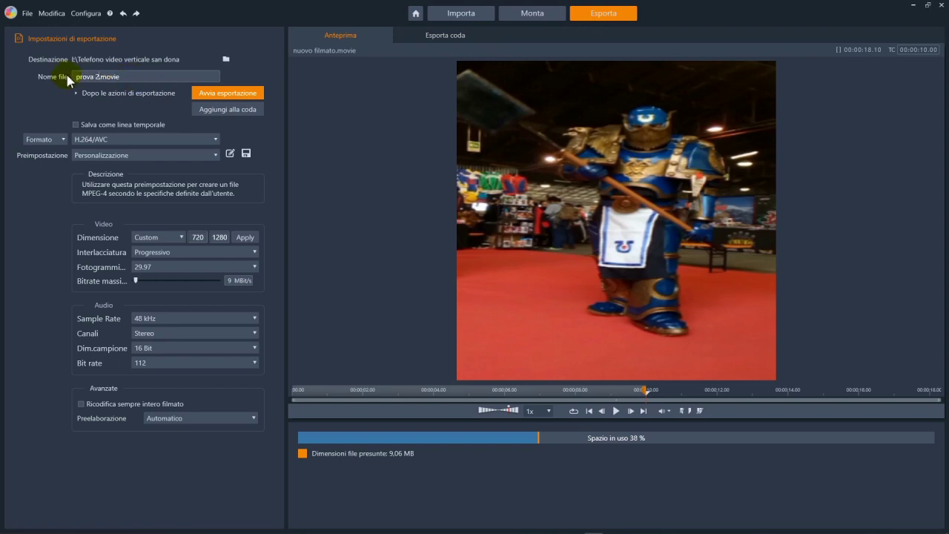
left_click(232, 95)
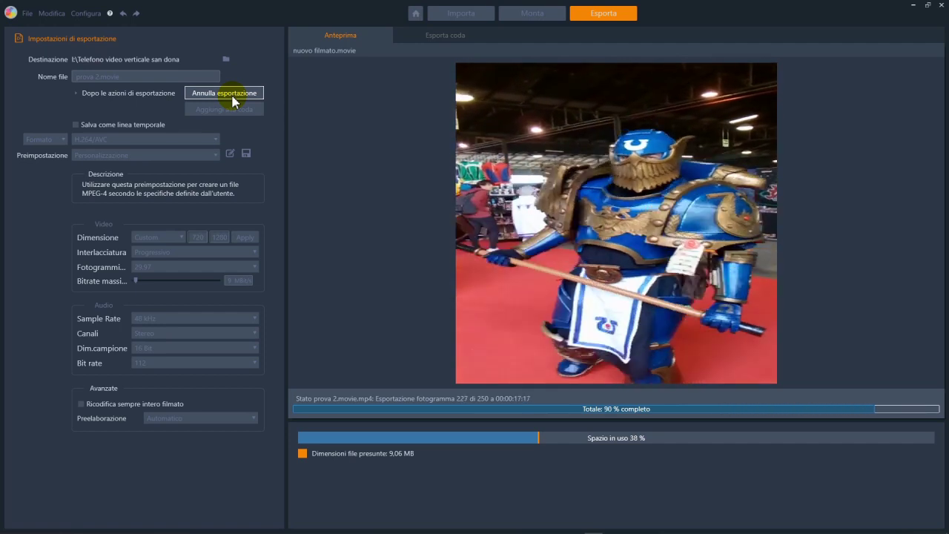
left_click(411, 283)
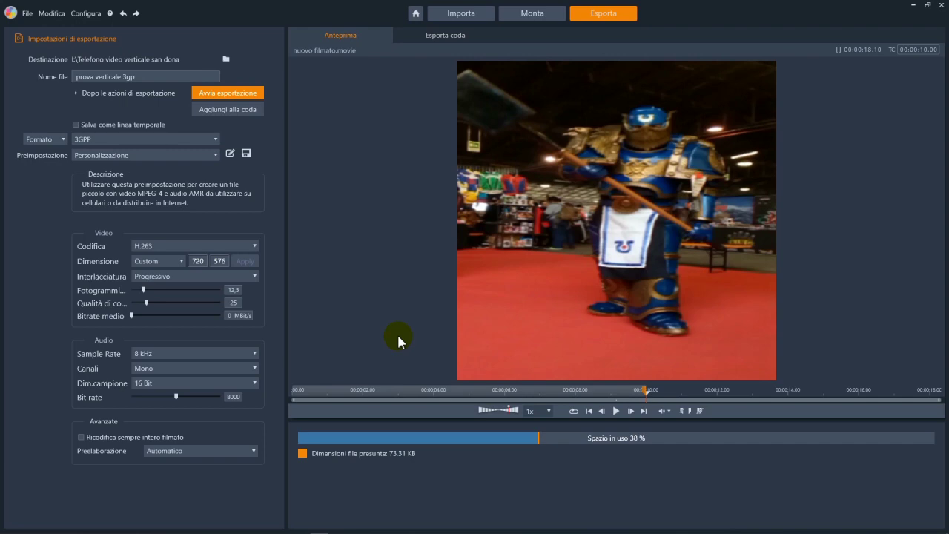
- Return to the editing workspace and scrub near the end of the stretched second clip to review it
left_click(531, 15)
left_click(489, 281)
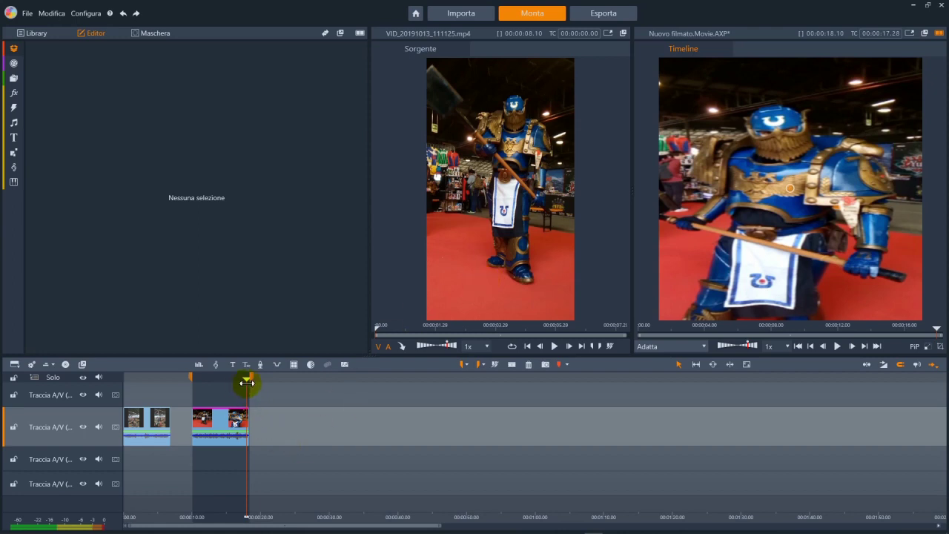
left_click_drag(247, 382, 239, 380)
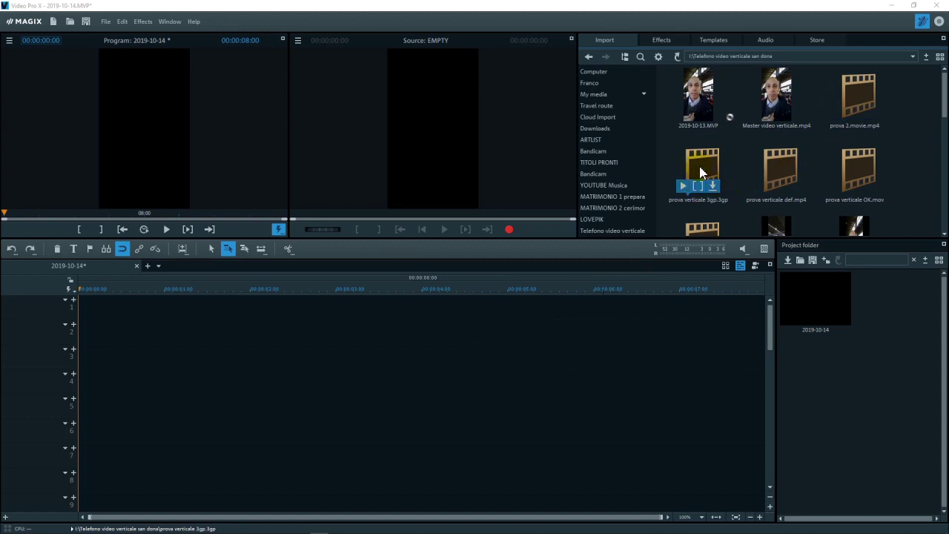
- In Video Pro X, find VID_20191013_111125.mp4 in the Telefono video verticale san dona folder and add it to track 1
scroll(799, 185, "down", 1)
scroll(799, 185, "down", 1)
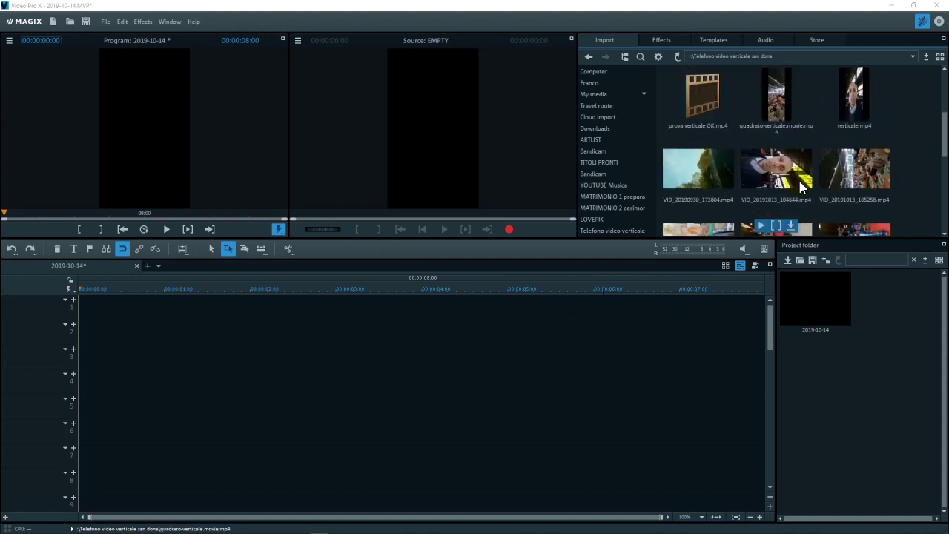
scroll(800, 185, "down", 1)
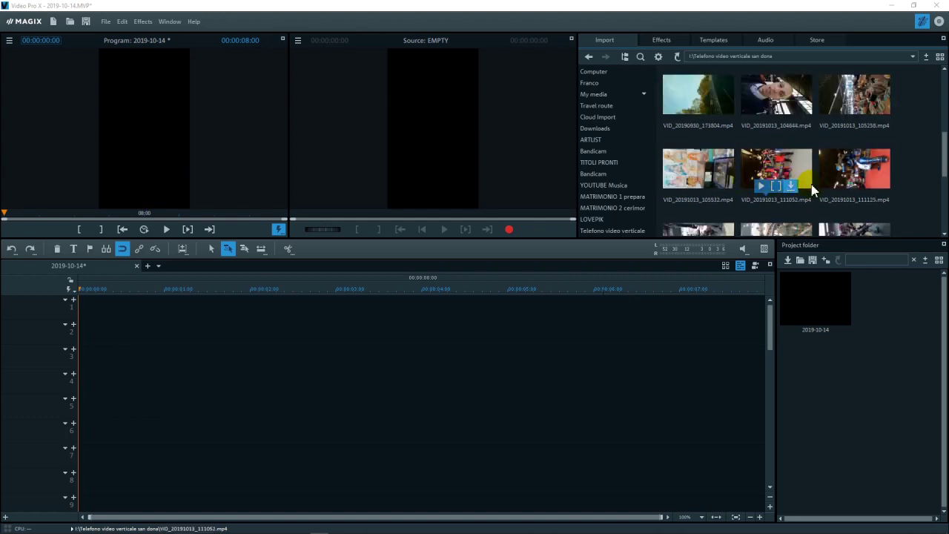
scroll(808, 185, "up", 5)
scroll(817, 185, "down", 5)
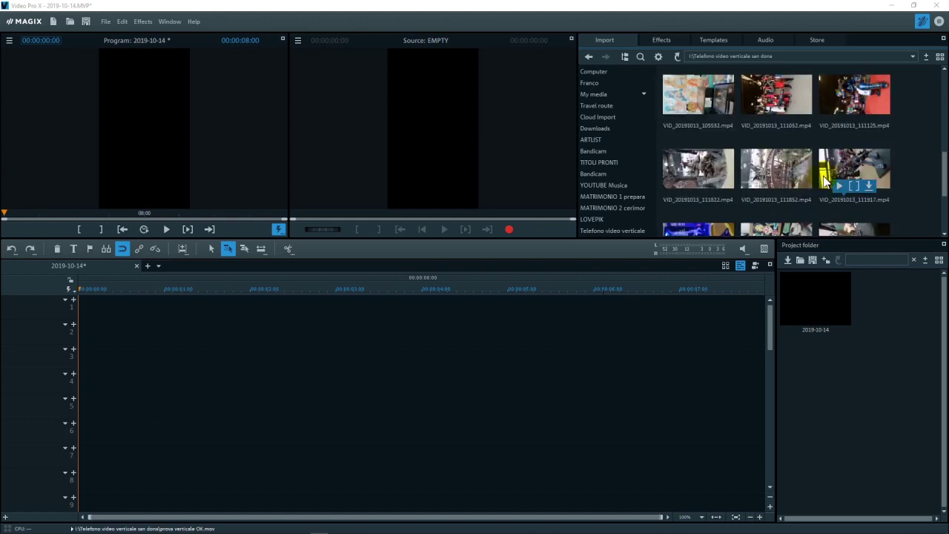
mouse_move(858, 93)
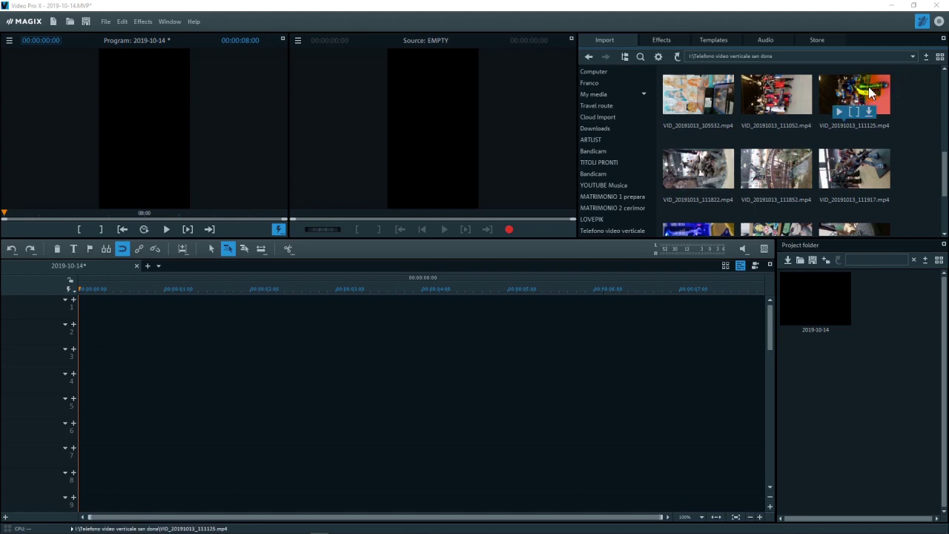
left_click_drag(860, 90, 156, 300)
- Mute track 2 and move the playhead to 00:00:01:00
left_click(36, 332)
mouse_move(168, 289)
left_mouse_down()
mouse_move(133, 291)
mouse_move(165, 291)
mouse_move(155, 290)
left_mouse_up()
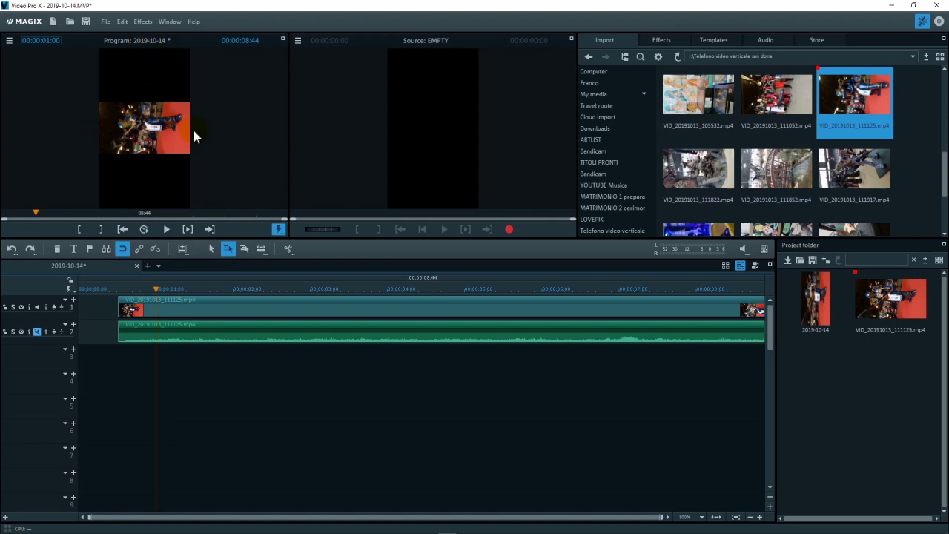
left_click_drag(350, 237, 350, 313)
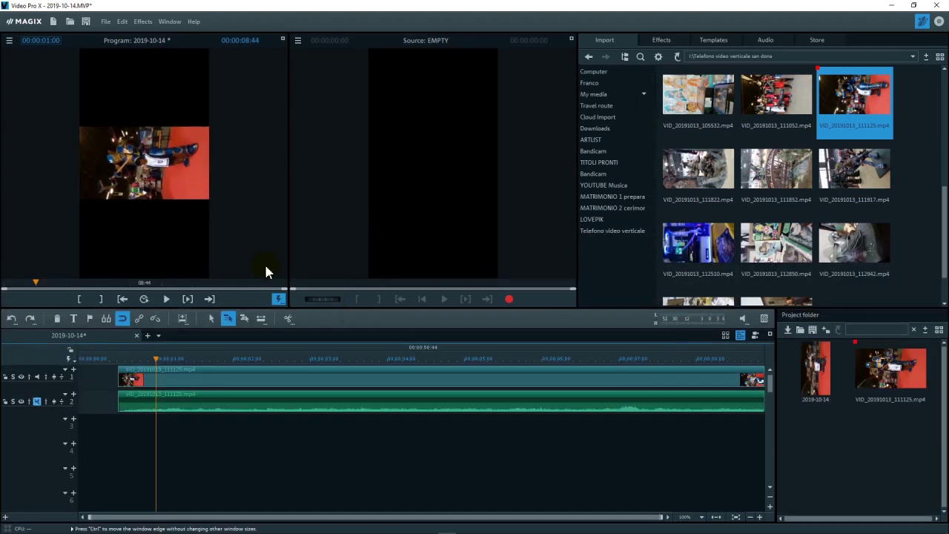
- Rotate the video clip on track 1 by 90° clockwise with the Rotation/Mirror effect
left_click(219, 380)
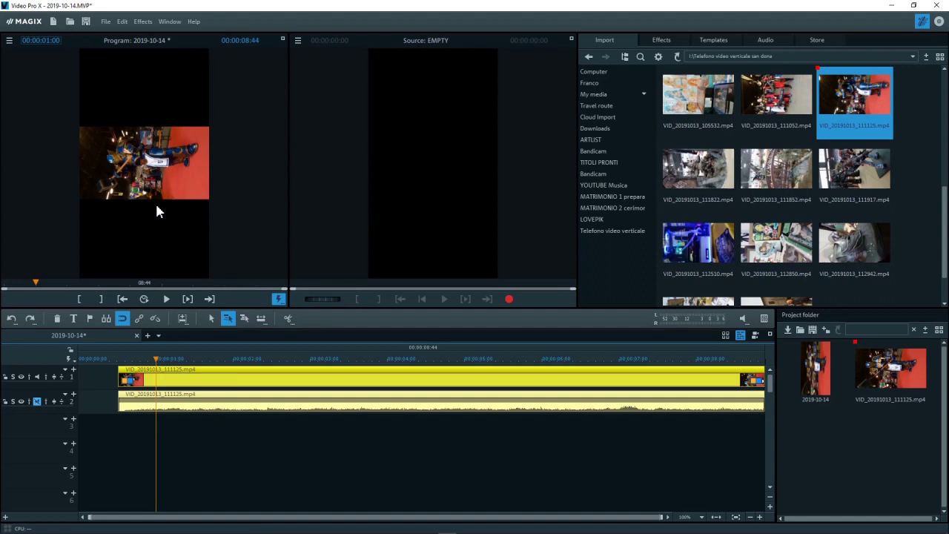
left_click(659, 43)
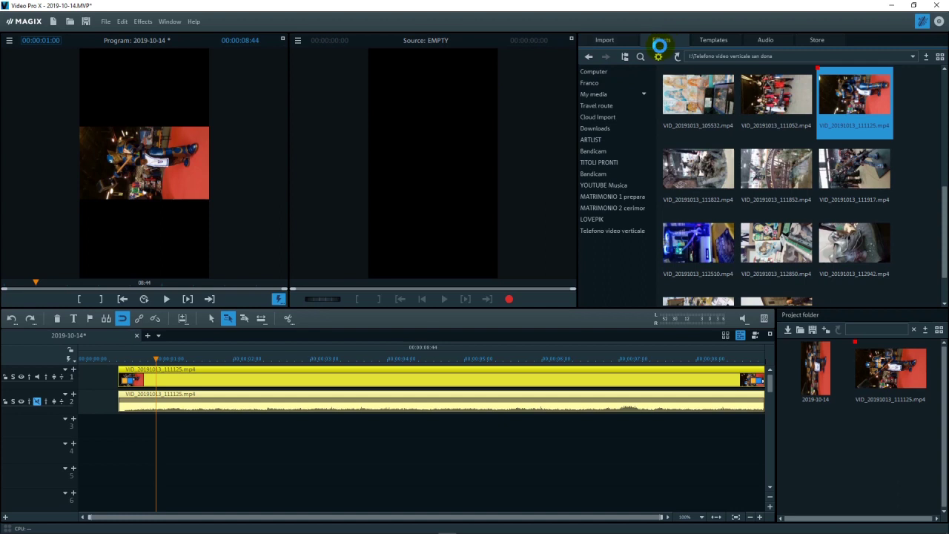
left_click(659, 44)
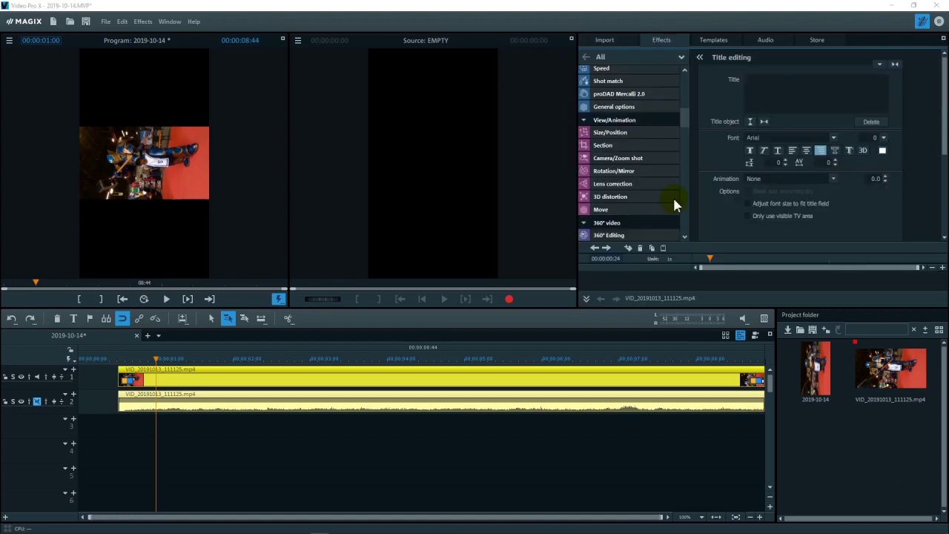
left_click(625, 174)
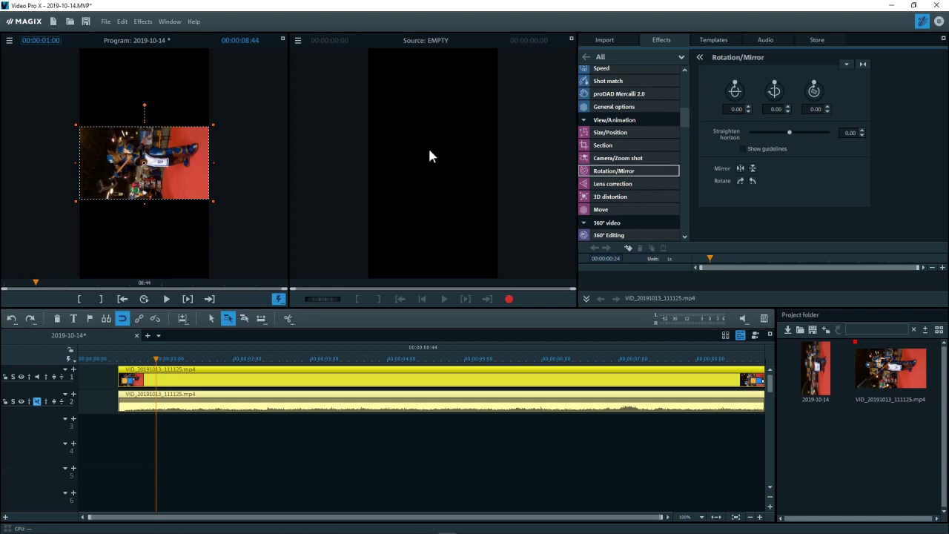
left_click(741, 182)
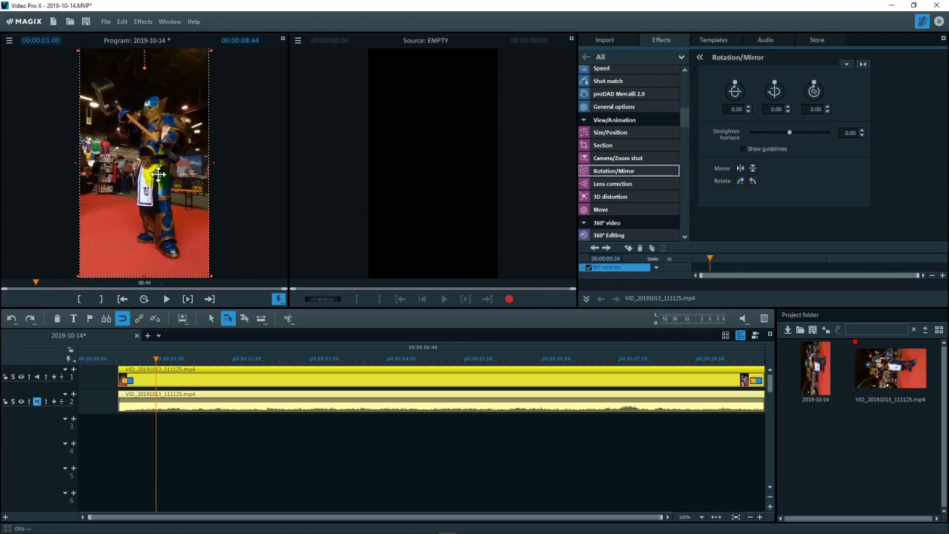
left_click(749, 517)
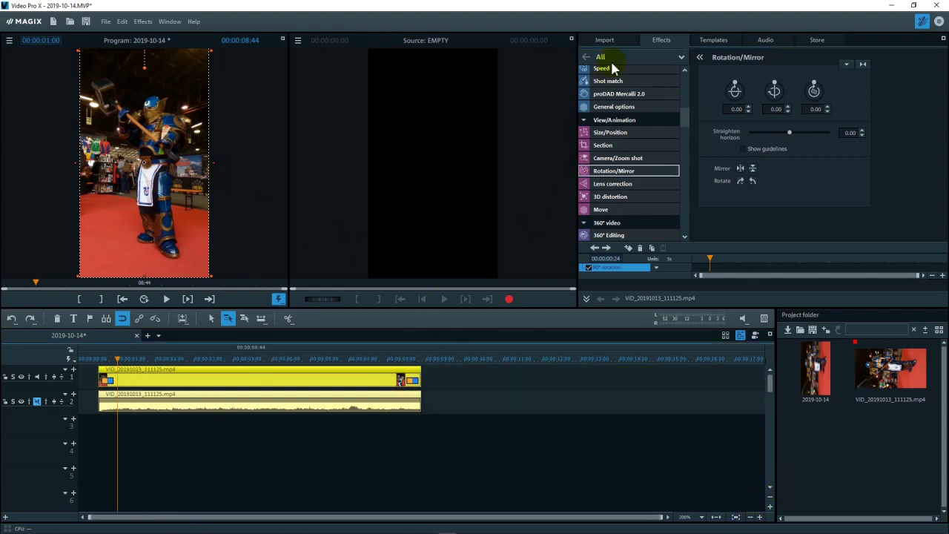
- Add the clips from VID_20191013_105258.mp4 through VID_20191013_113725.mp4 to track 1, right after the existing clip
left_click(605, 40)
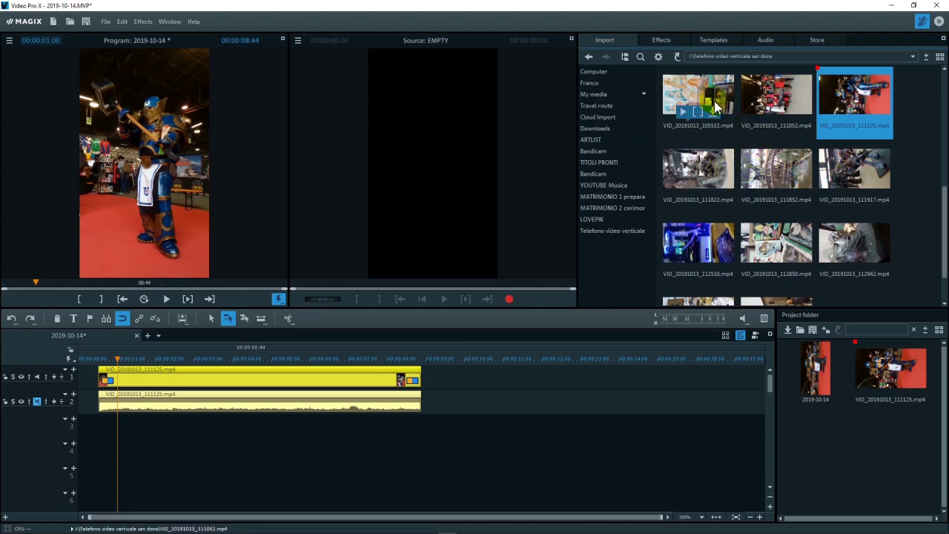
scroll(856, 146, "up", 2)
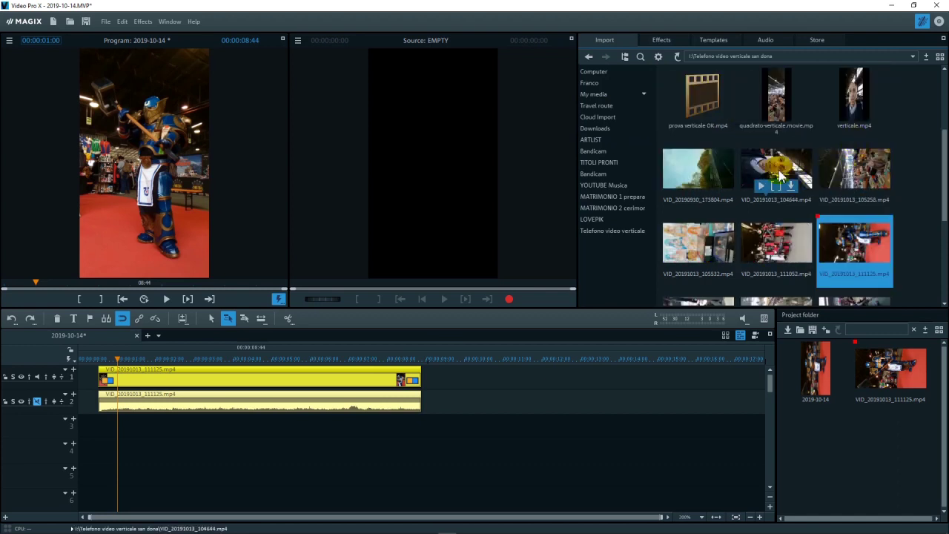
left_click(777, 170)
left_click(873, 169)
left_click(788, 189)
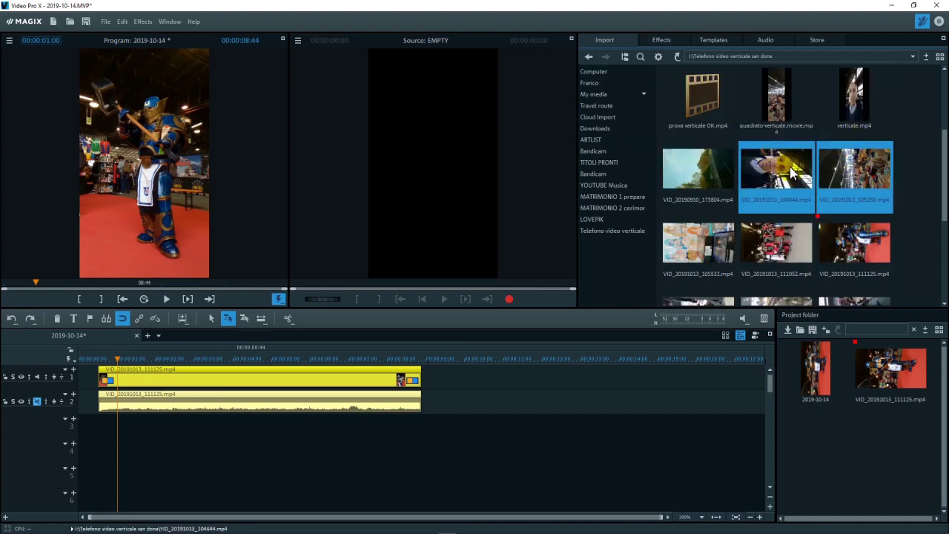
scroll(789, 198, "down", 3)
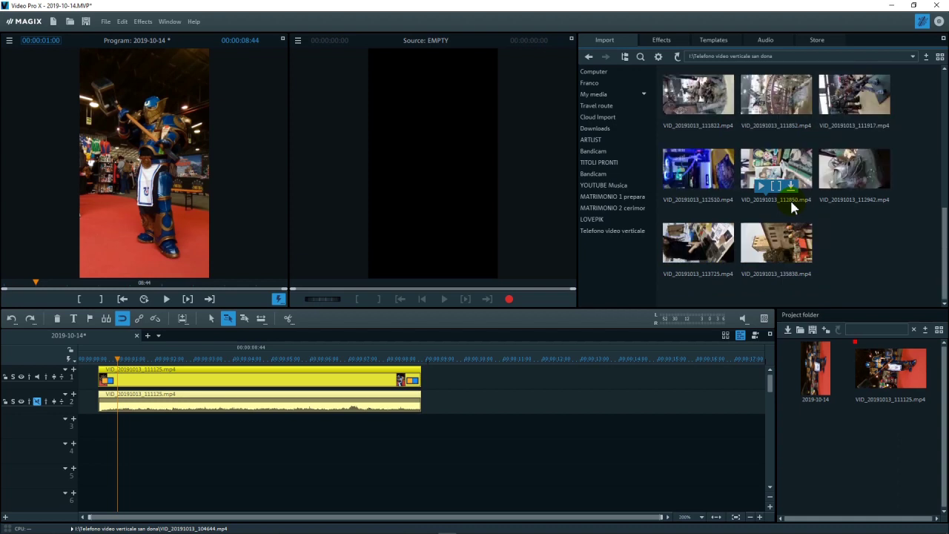
left_click(719, 248, "shift")
left_click(718, 87)
left_click_drag(718, 87, 456, 380)
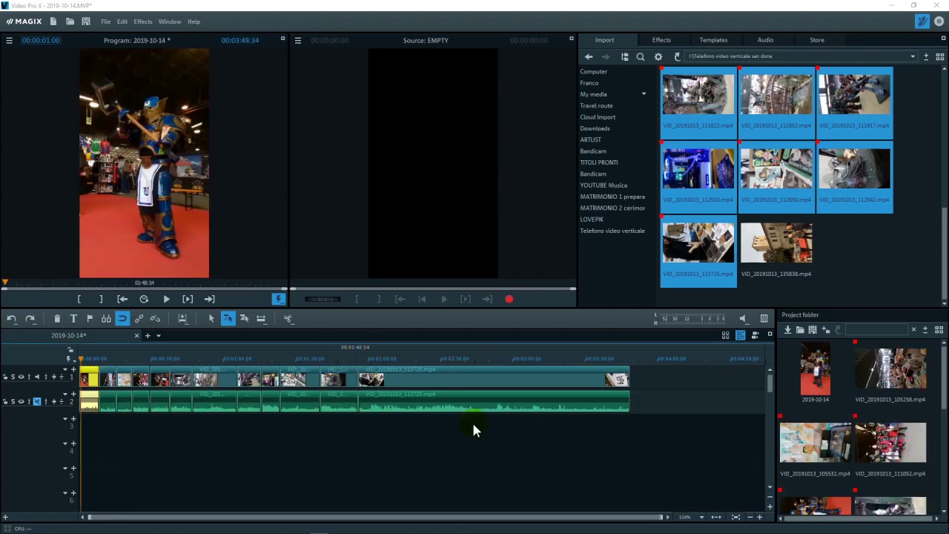
- Select all the timeline clips and rotate them by 90° clockwise with the Rotation/Mirror effect
left_click_drag(489, 426, 86, 378)
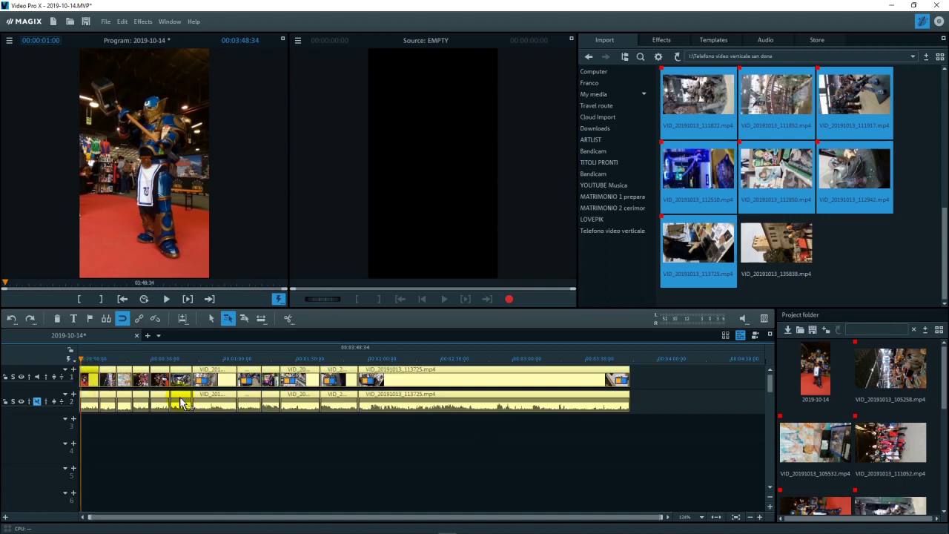
right_click(445, 380)
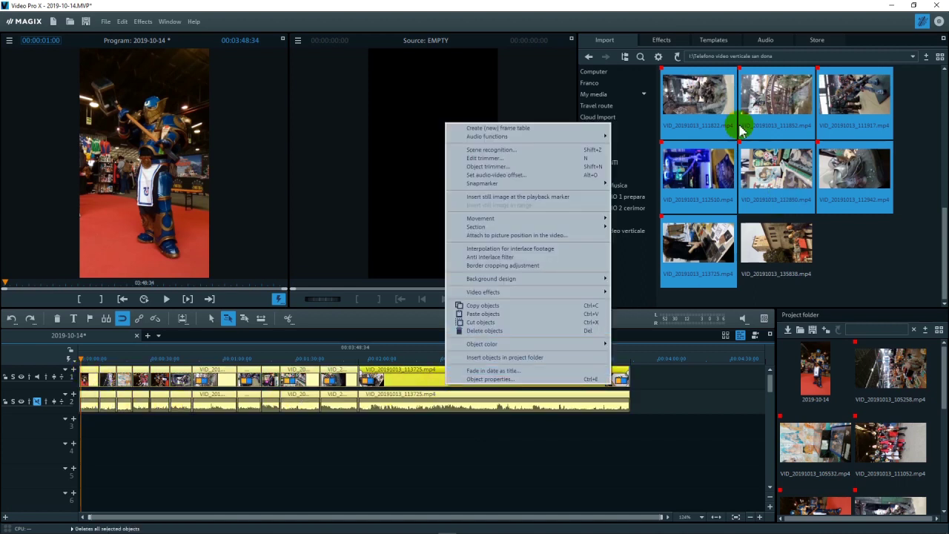
left_click(663, 39)
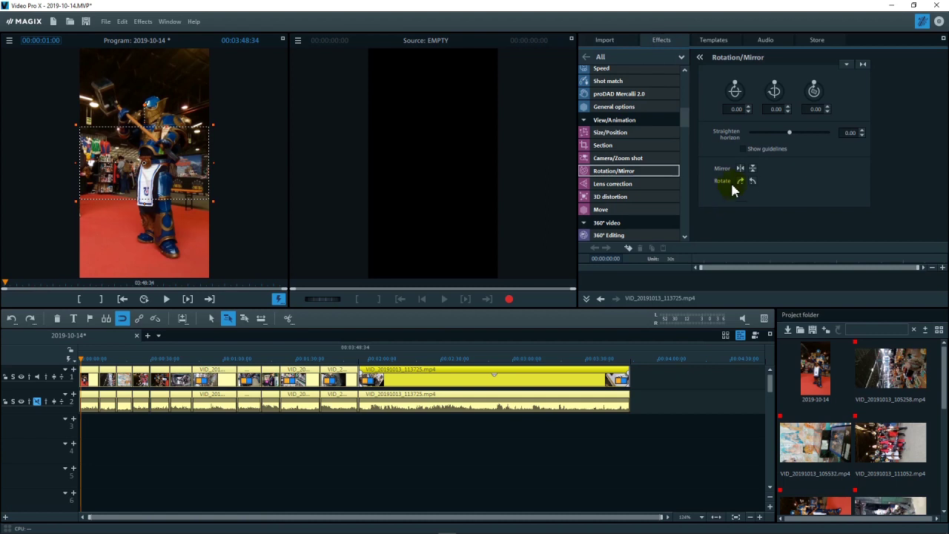
left_click(741, 182)
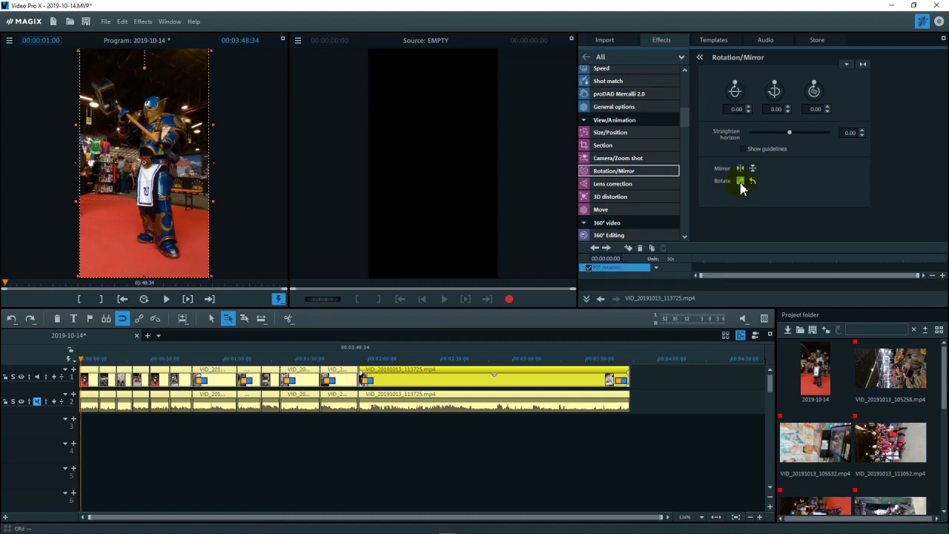
left_click(294, 487)
- Scrub through the last clip on the timeline and return near the start to check the rotated footage
left_click_drag(80, 359, 408, 375)
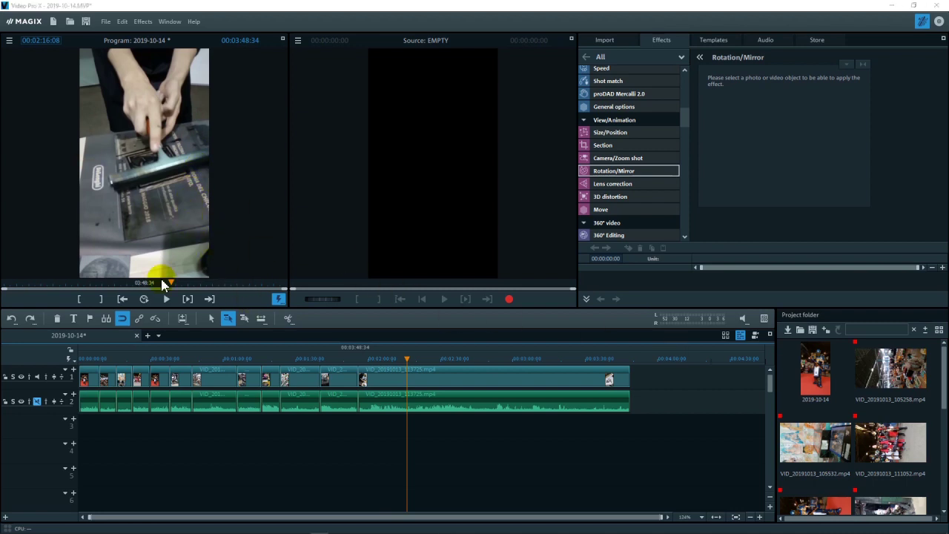
left_click_drag(409, 360, 549, 358)
double_click(84, 360)
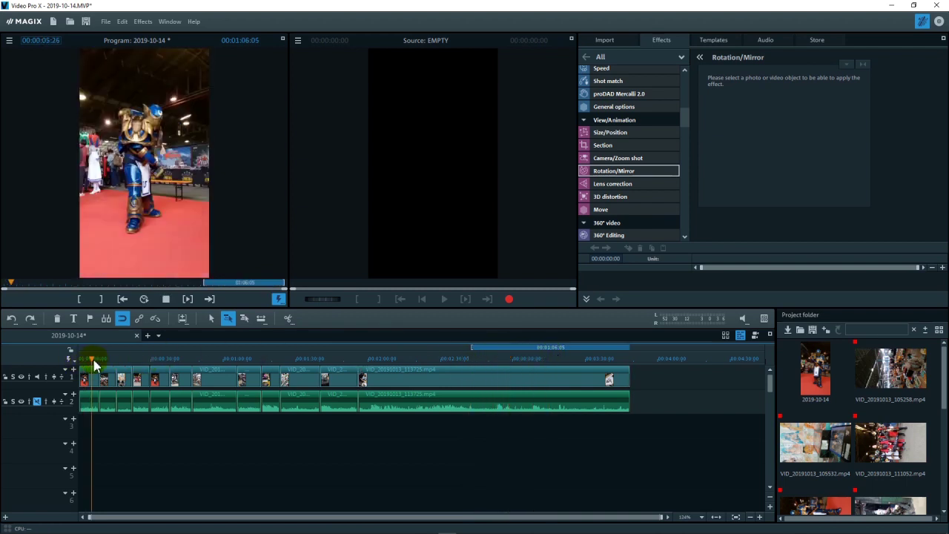
- Play from the beginning of the movie and mark its first 00:00:06:06 as the range
left_click(86, 360)
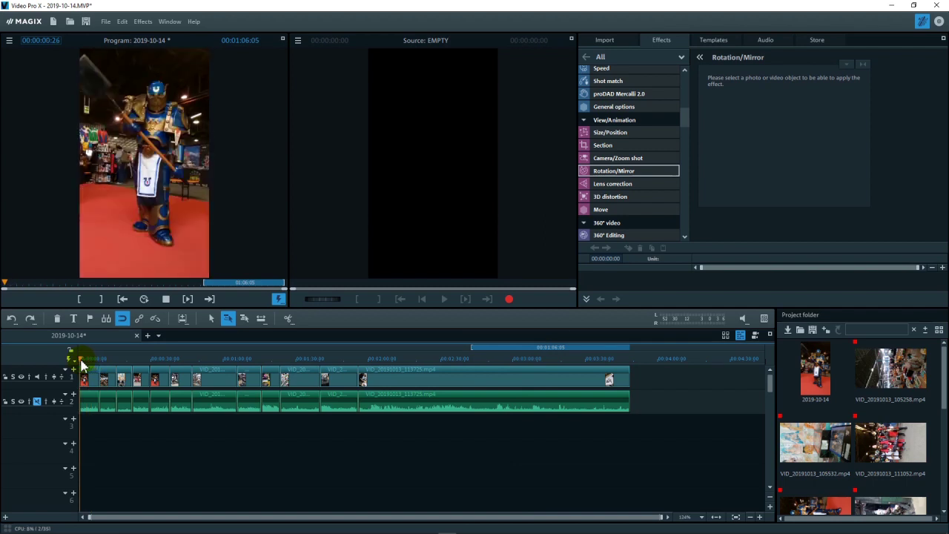
left_click(81, 349)
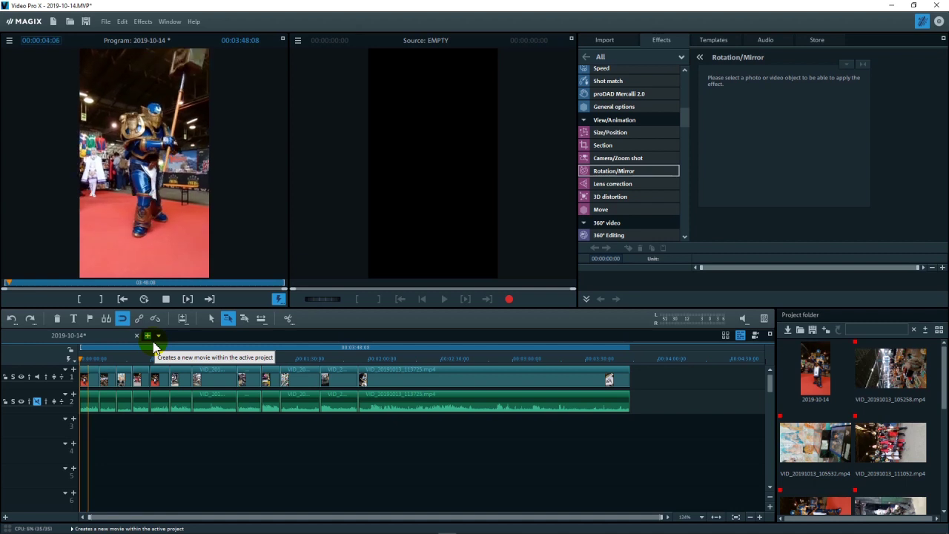
key("space")
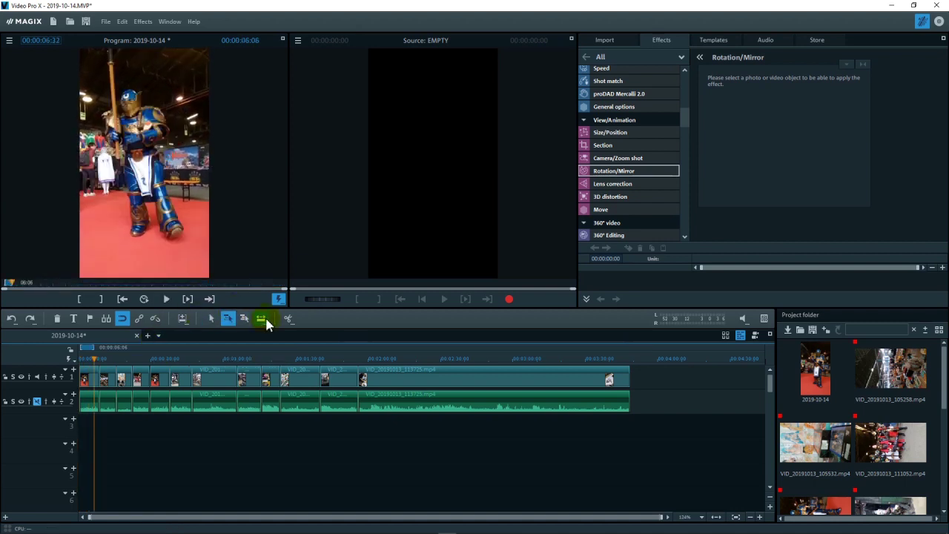
- Export only the selected range as an MPEG-4 video named video prox verticale in the Telefono video verticale san dona folder
left_click(106, 20)
mouse_move(162, 98)
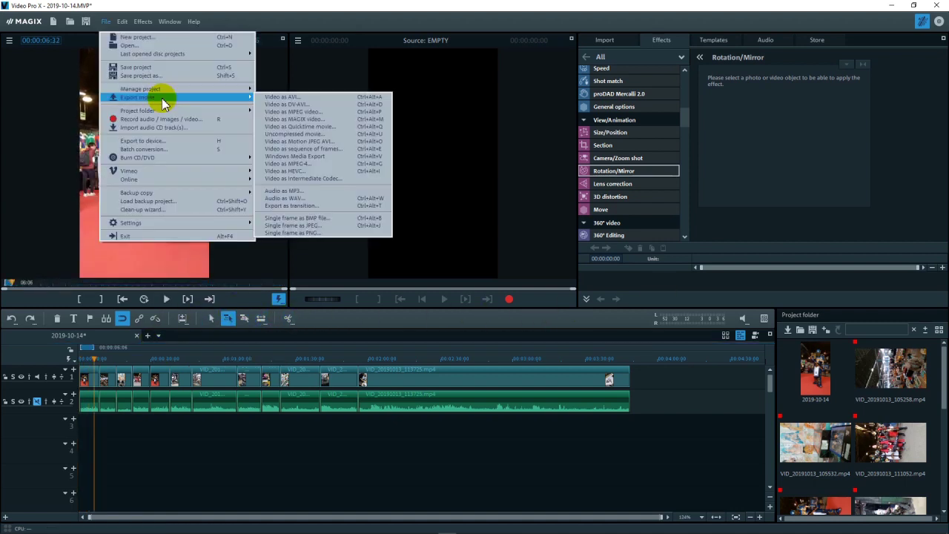
left_click(304, 160)
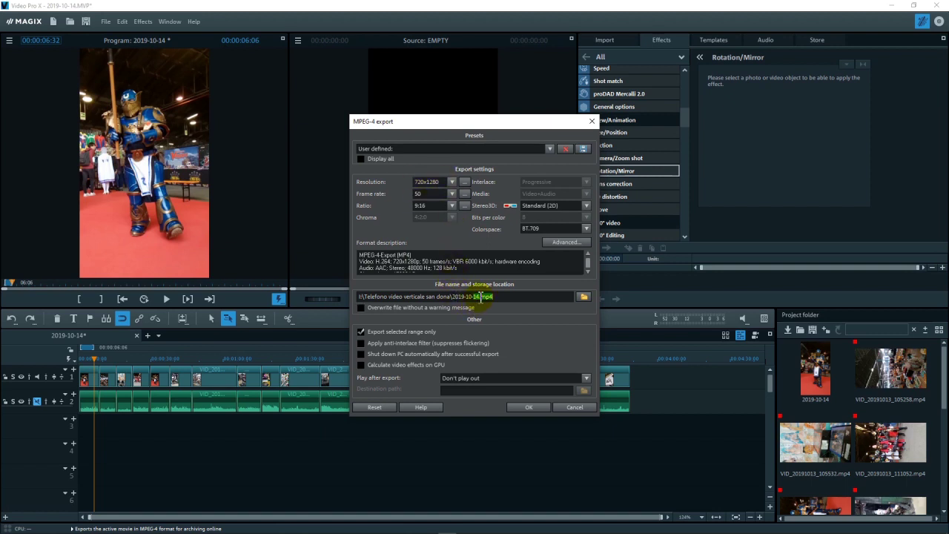
left_click_drag(455, 296, 450, 295)
type("video prox verticale")
key("ctrl+a")
left_click(520, 409)
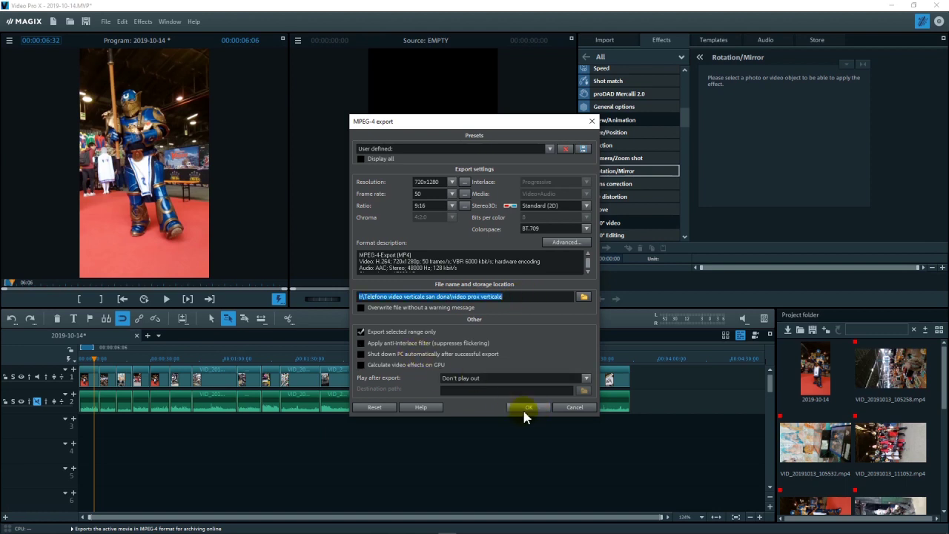
left_click(526, 409)
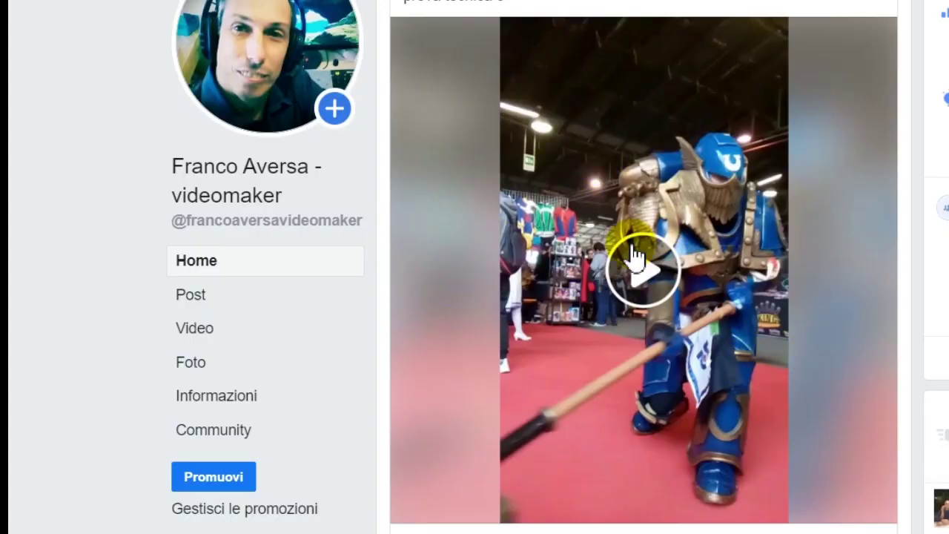
- Play the vertical video published on the Facebook page
left_click(645, 268)
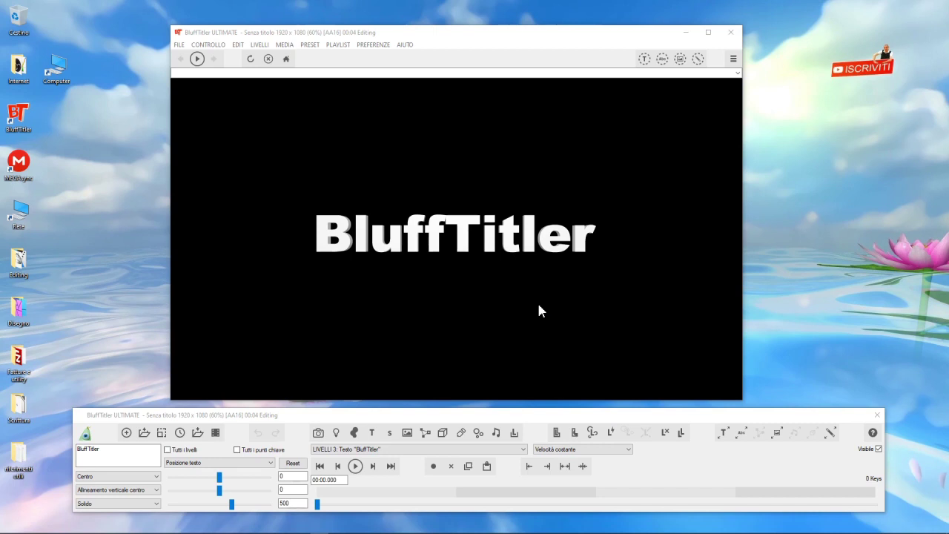
- In BluffTitler, set the presentation resolution's width to 200 pixels
left_click(507, 221)
left_click(179, 45)
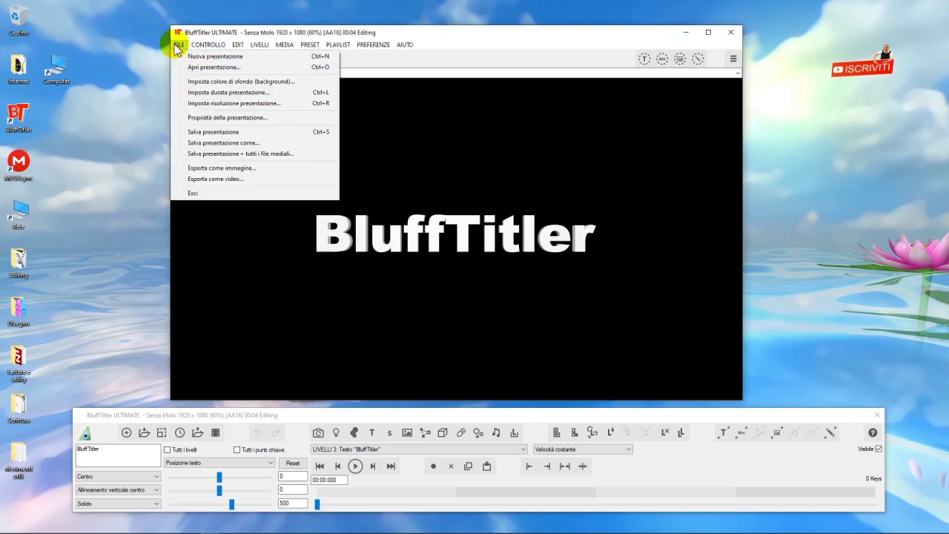
left_click(222, 104)
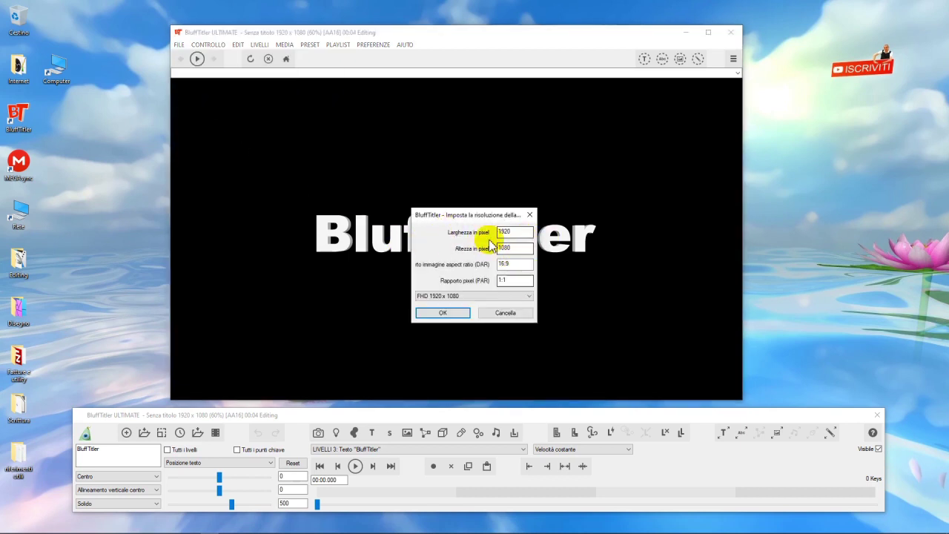
double_click(502, 232)
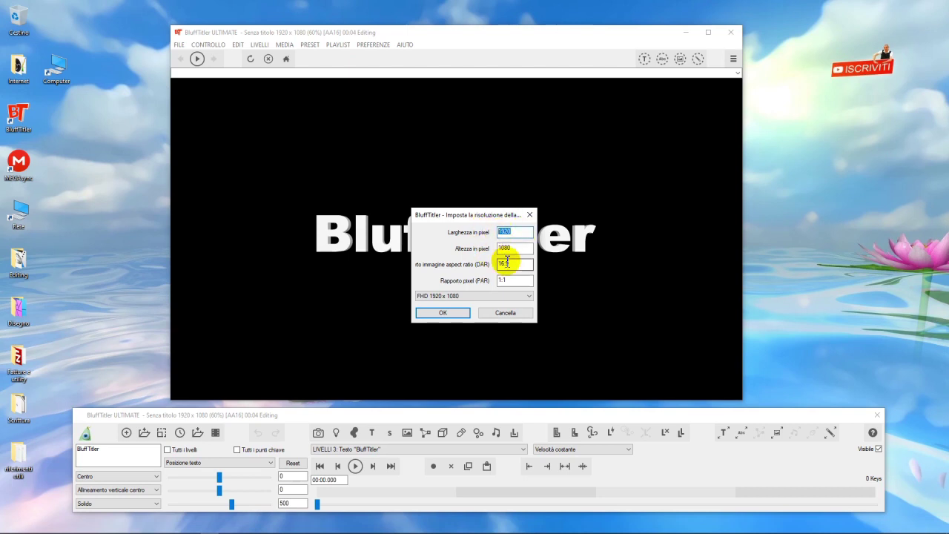
type("2")
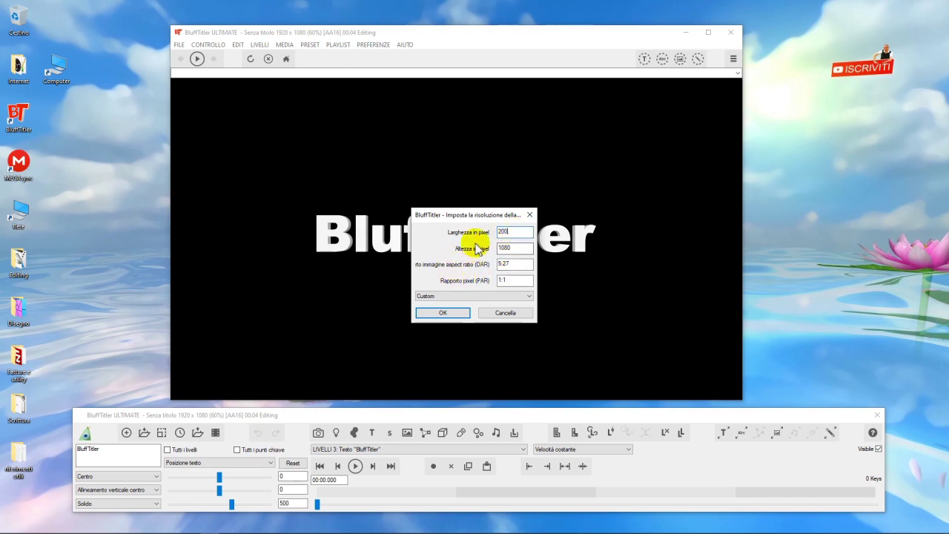
left_click(444, 313)
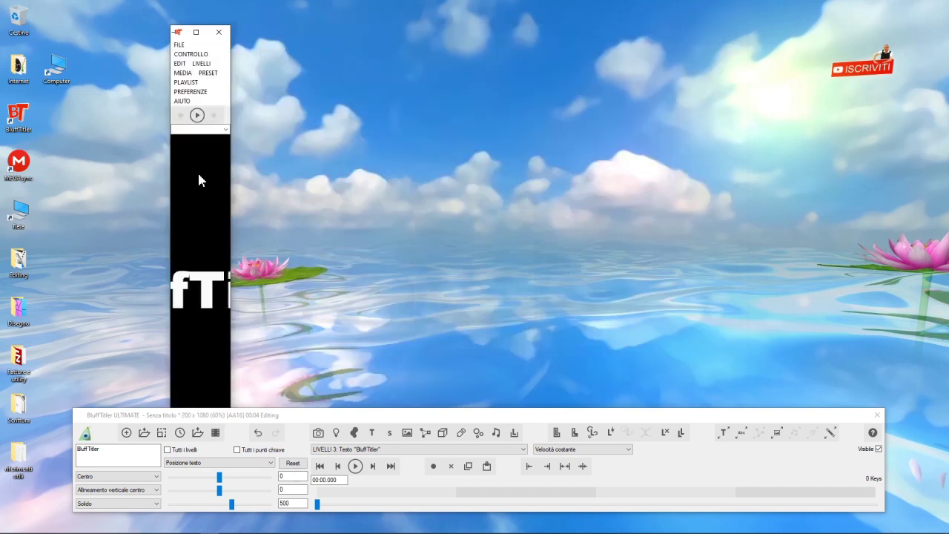